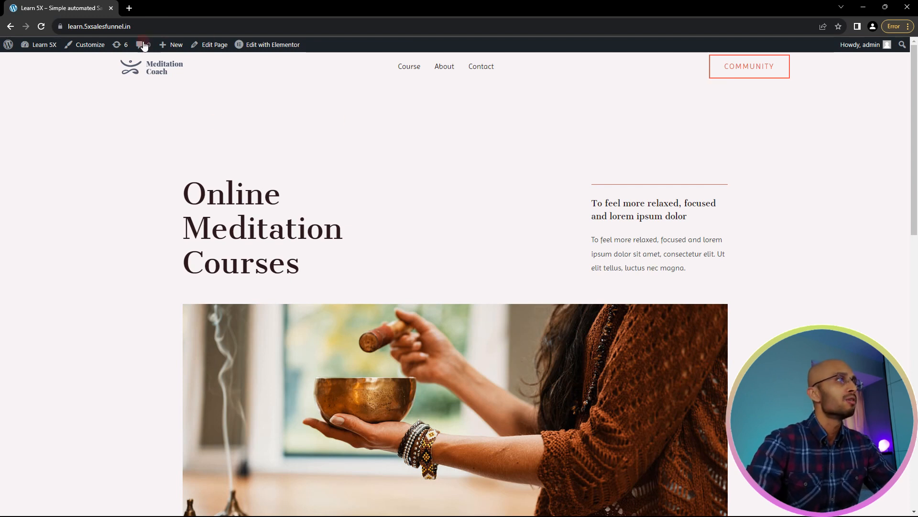
Find the Migration, Backup, Staging – WPvivid plugin by searching the plugin directory for wpvivid, then install and activate it.
{"action": "mouse_move", "coordinate": [54, 48]}
{"action": "left_click", "coordinate": [34, 64]}
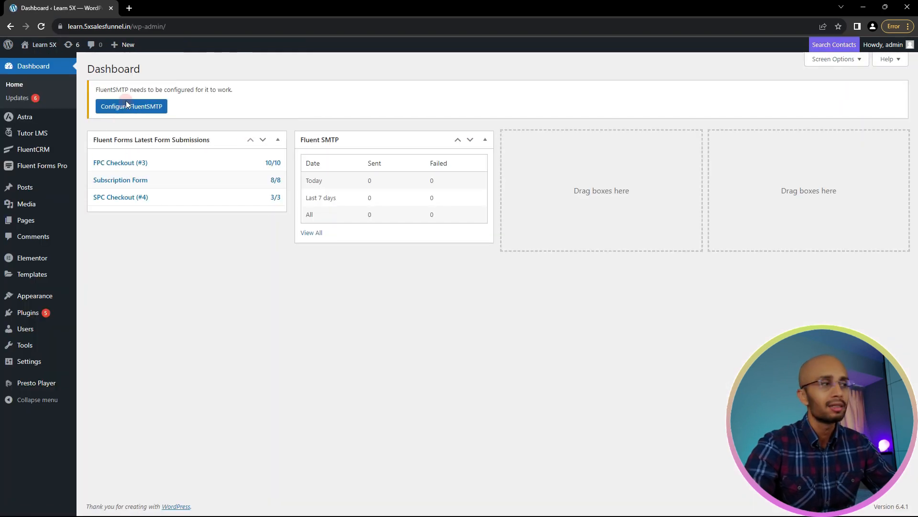
{"action": "mouse_move", "coordinate": [28, 313]}
{"action": "left_click", "coordinate": [98, 328]}
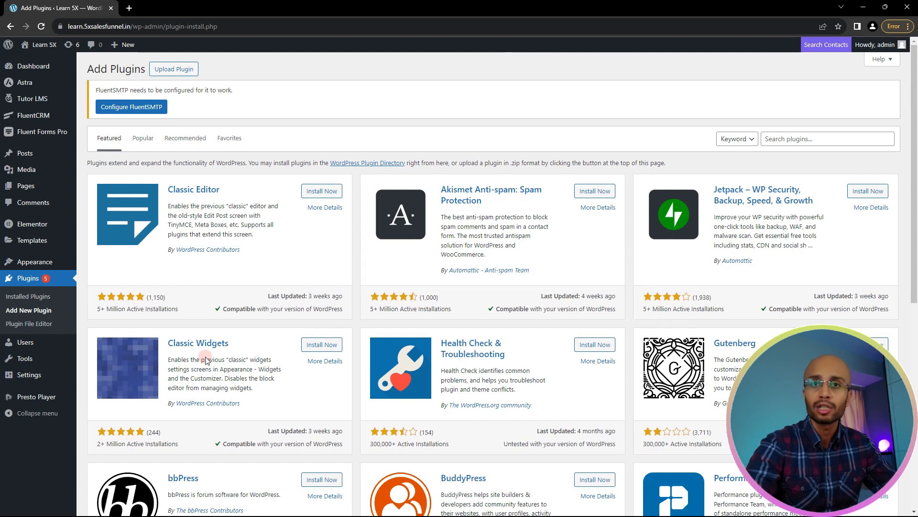
{"action": "left_click", "coordinate": [812, 138]}
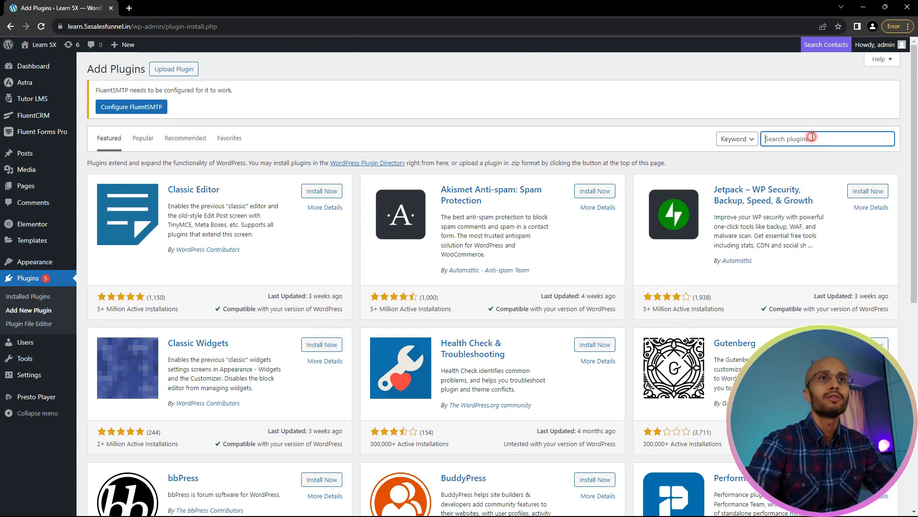
{"action": "type", "text": "wpvivid"}
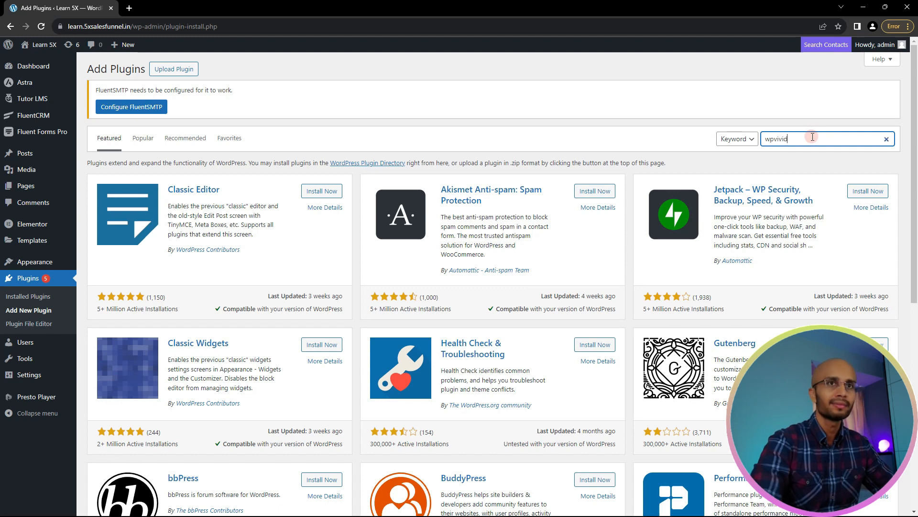
{"action": "left_click", "coordinate": [319, 192]}
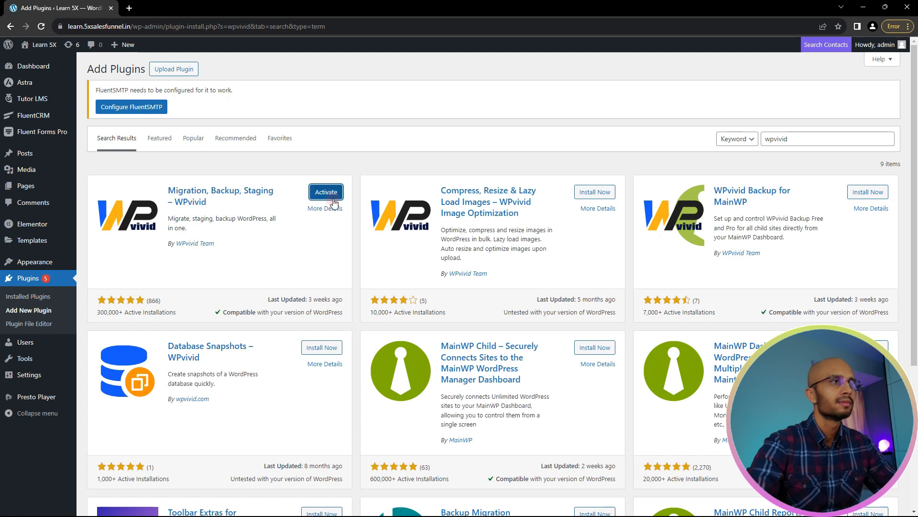
{"action": "left_click", "coordinate": [329, 192]}
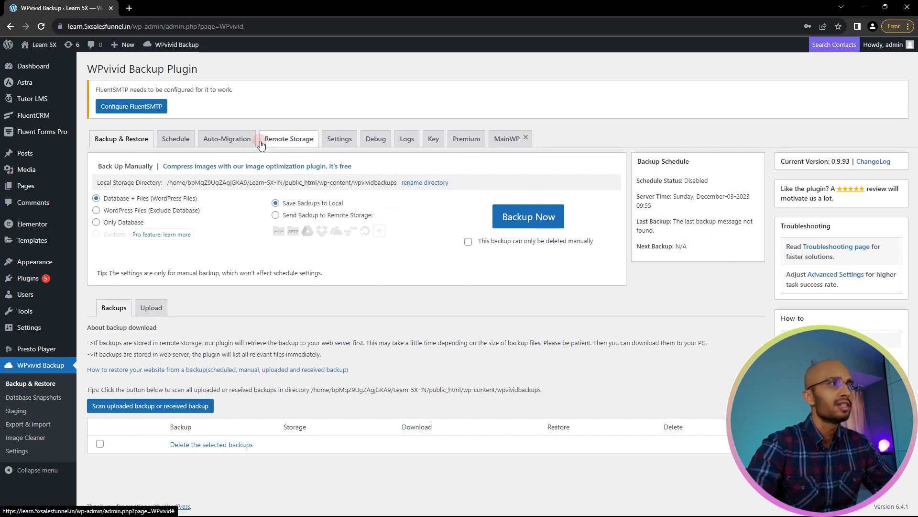
Set the number of retained backups to 7 in the plugin's general settings and save the changes.
{"action": "left_click", "coordinate": [343, 142]}
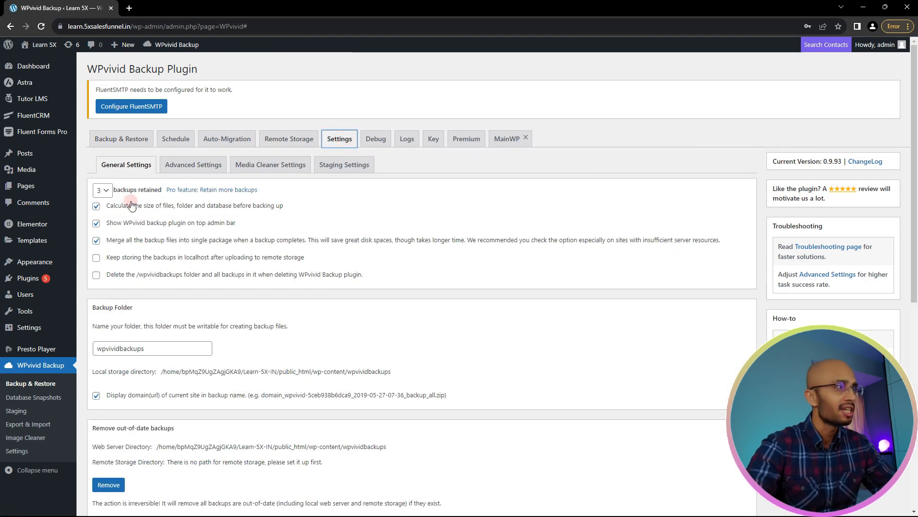
{"action": "left_click", "coordinate": [107, 192]}
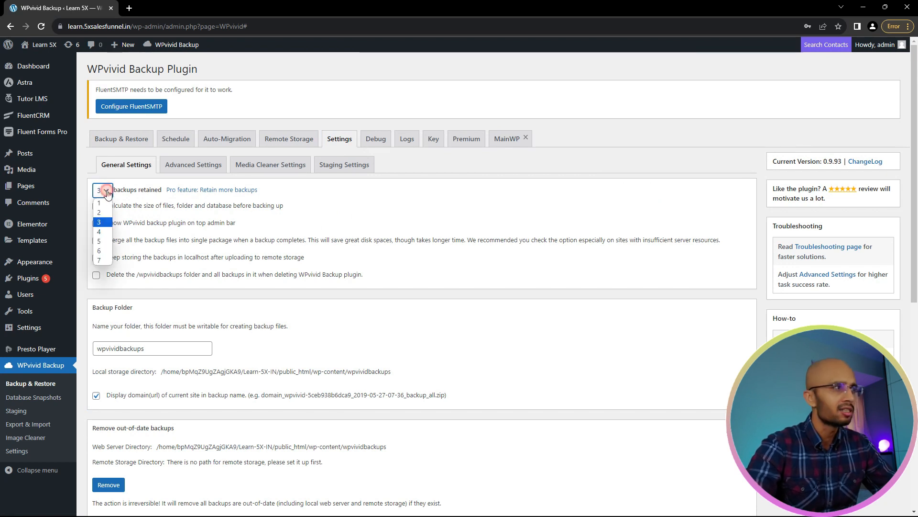
{"action": "left_click", "coordinate": [101, 261]}
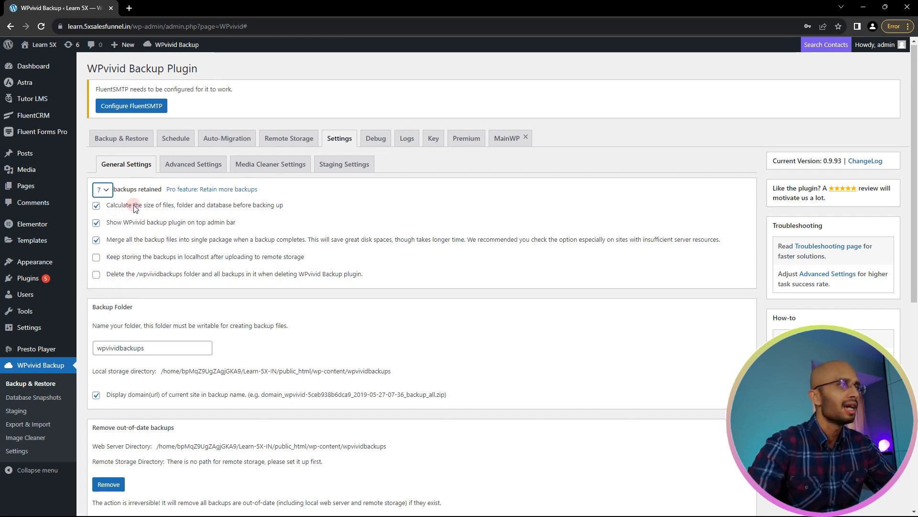
{"action": "scroll", "coordinate": [138, 196], "scroll_direction": "down", "scroll_amount": 1}
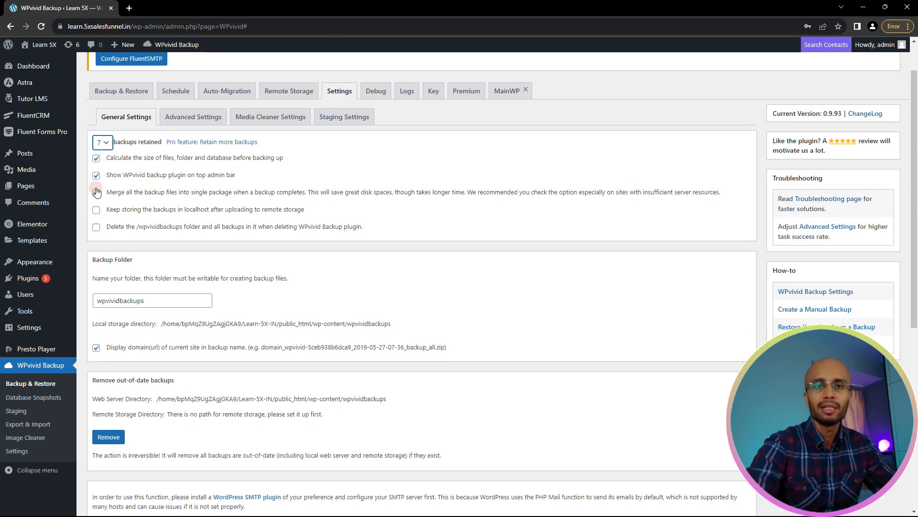
{"action": "scroll", "coordinate": [106, 189], "scroll_direction": "down", "scroll_amount": 3}
{"action": "scroll", "coordinate": [106, 187], "scroll_direction": "down", "scroll_amount": 4}
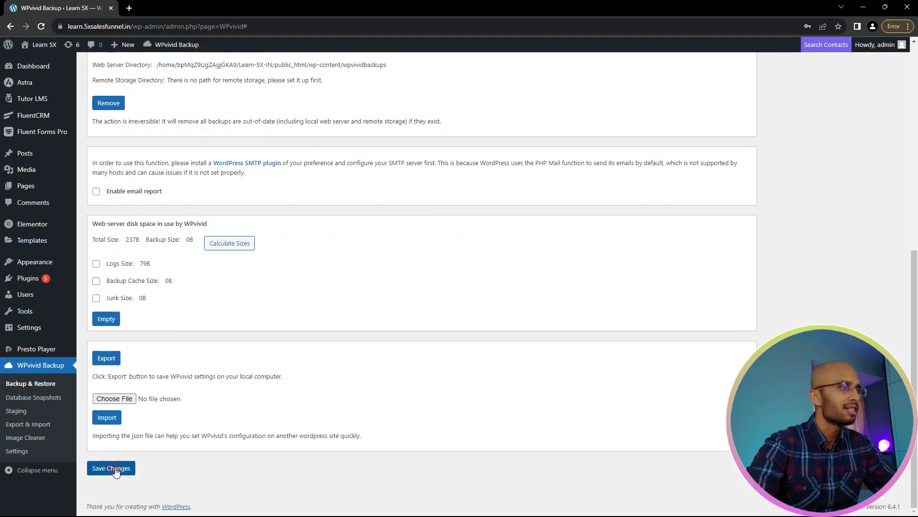
{"action": "left_click", "coordinate": [115, 469]}
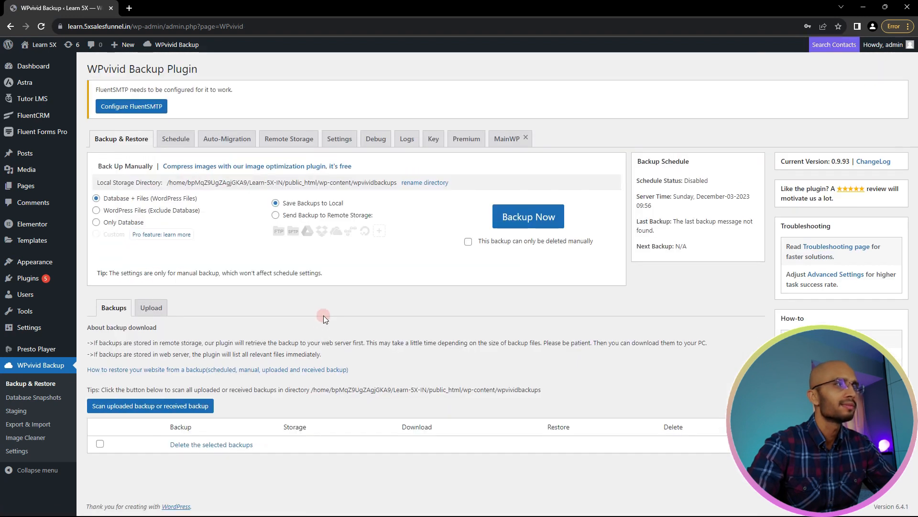
Review the advanced backup settings, including the file compression size, memory limits and timeouts, and save them.
{"action": "left_click", "coordinate": [340, 138]}
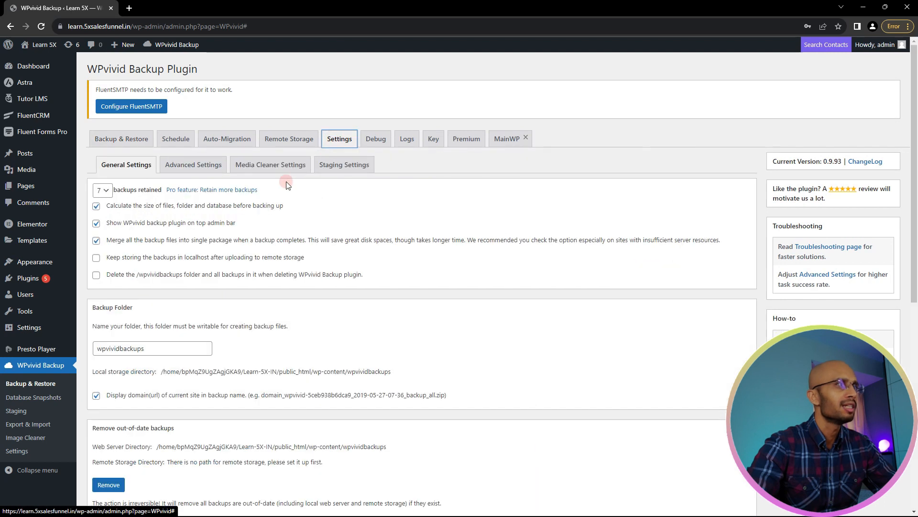
{"action": "left_click", "coordinate": [187, 168]}
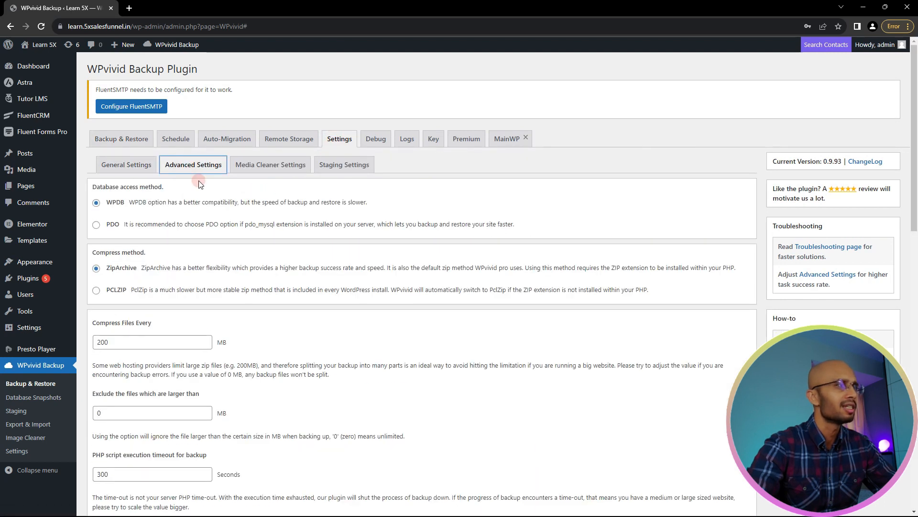
{"action": "scroll", "coordinate": [206, 193], "scroll_direction": "down", "scroll_amount": 2}
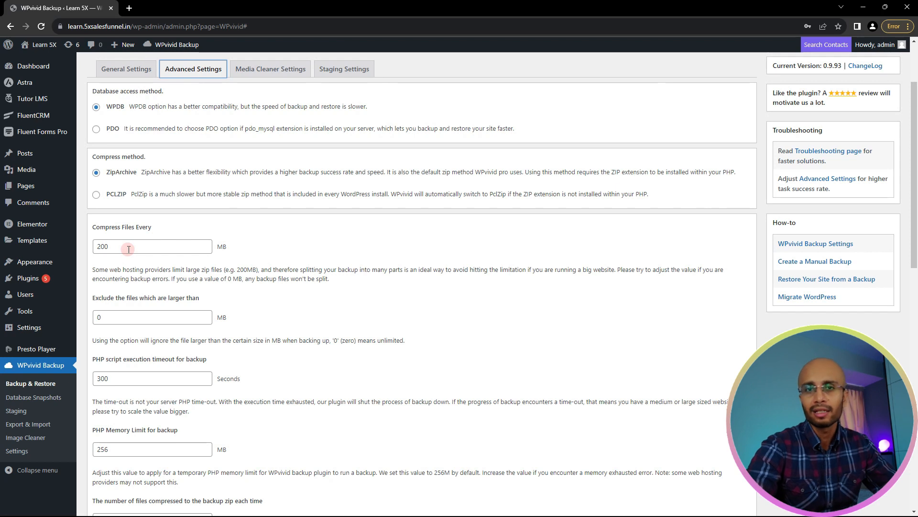
{"action": "left_click", "coordinate": [100, 247]}
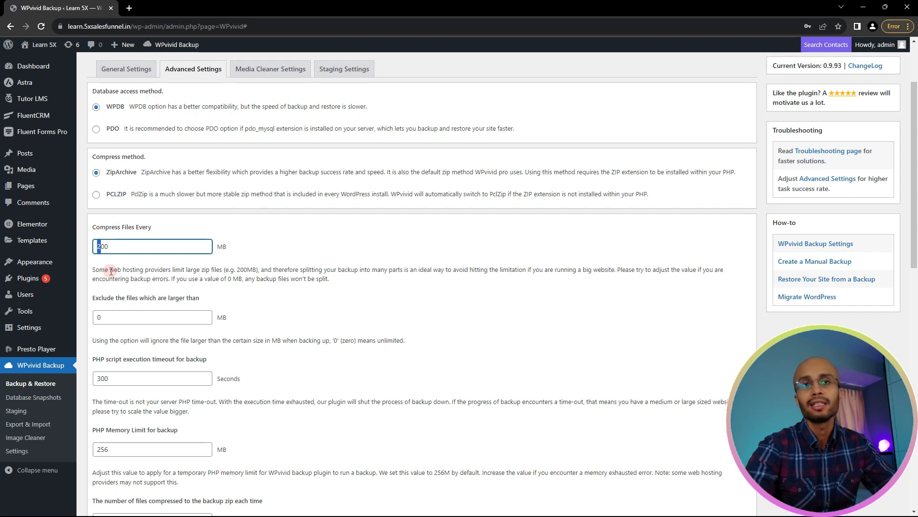
{"action": "scroll", "coordinate": [124, 311], "scroll_direction": "down", "scroll_amount": 5}
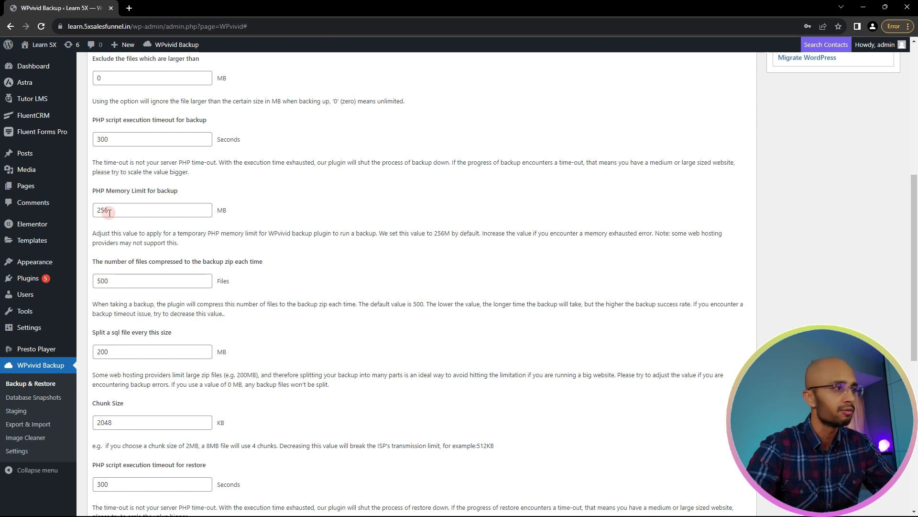
{"action": "scroll", "coordinate": [110, 223], "scroll_direction": "down", "scroll_amount": 7}
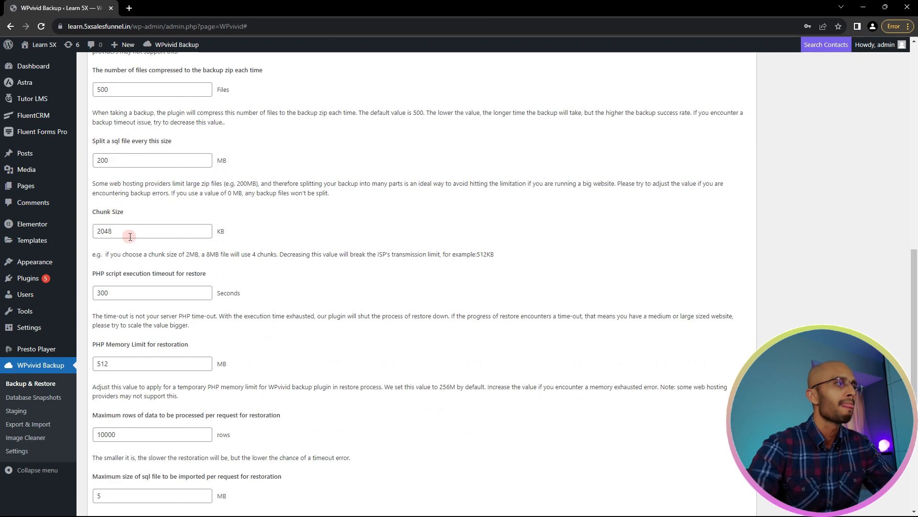
{"action": "scroll", "coordinate": [165, 234], "scroll_direction": "down", "scroll_amount": 1}
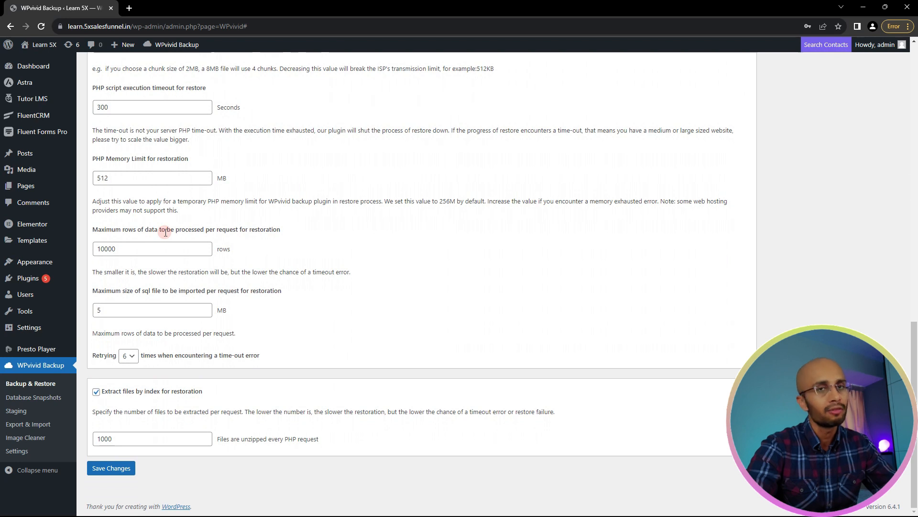
{"action": "left_click", "coordinate": [119, 470]}
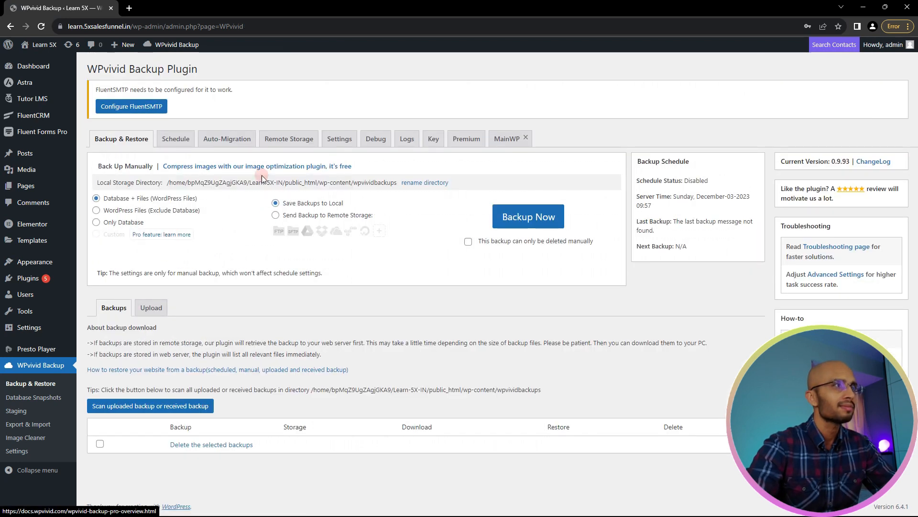
Examine the Google Drive, FTP and Amazon S3 remote storage options, and return to the Backup & Restore page.
{"action": "left_click", "coordinate": [293, 140]}
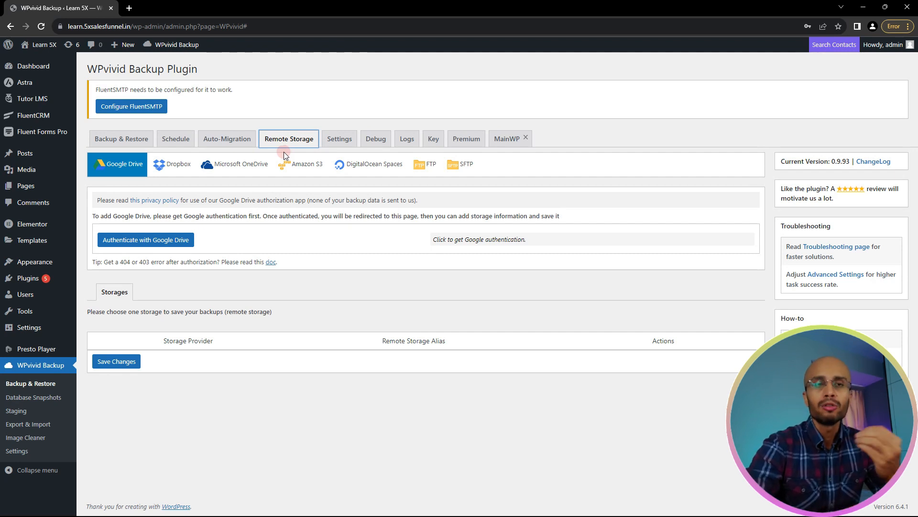
{"action": "left_click", "coordinate": [124, 169]}
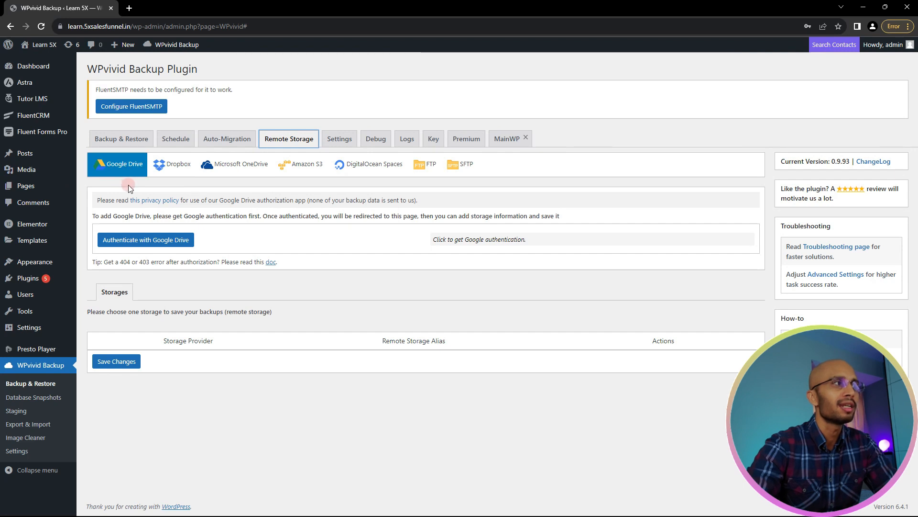
{"action": "left_click", "coordinate": [422, 165]}
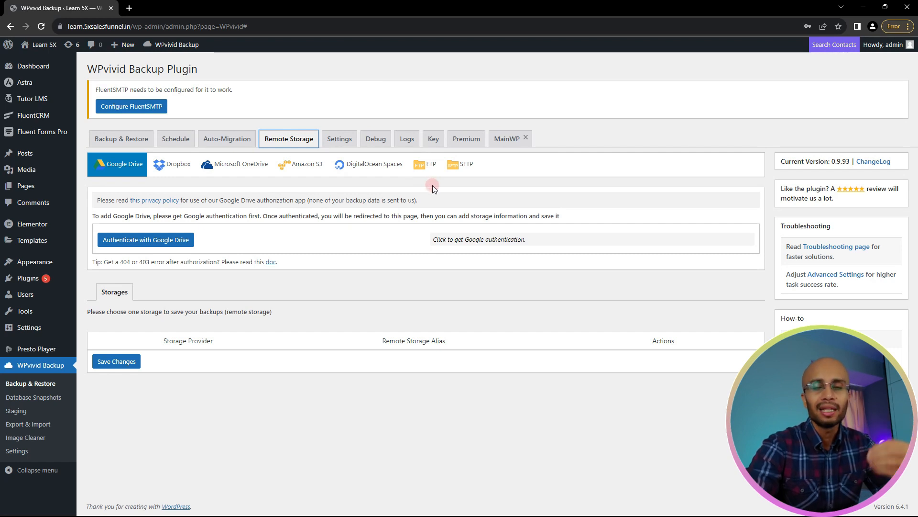
{"action": "left_click", "coordinate": [422, 168]}
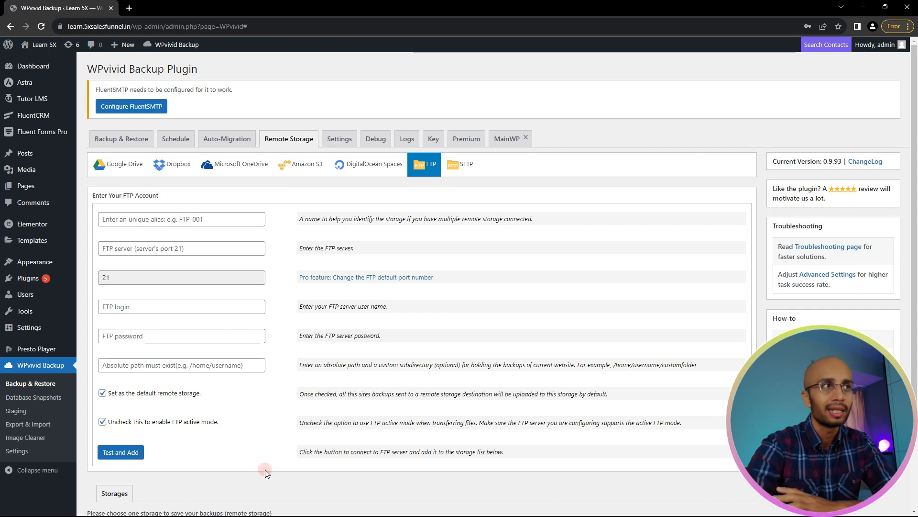
{"action": "left_click", "coordinate": [286, 164]}
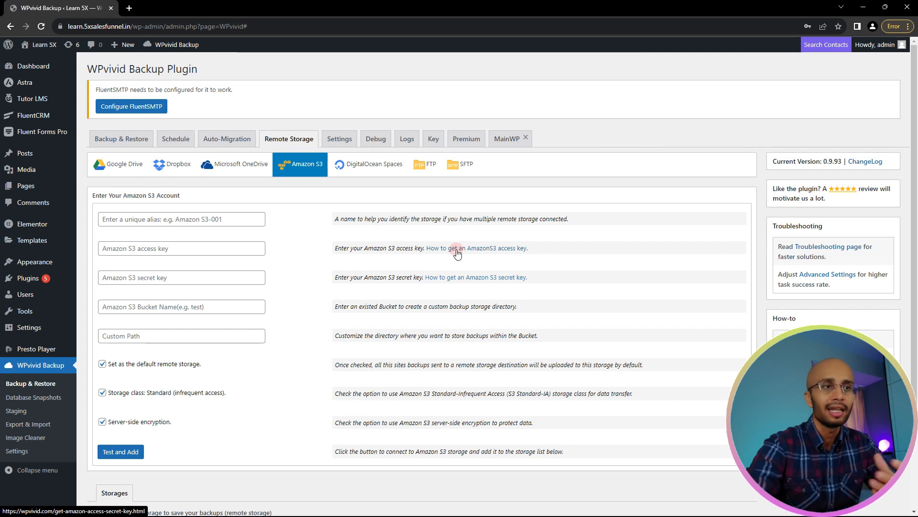
{"action": "left_click", "coordinate": [118, 163]}
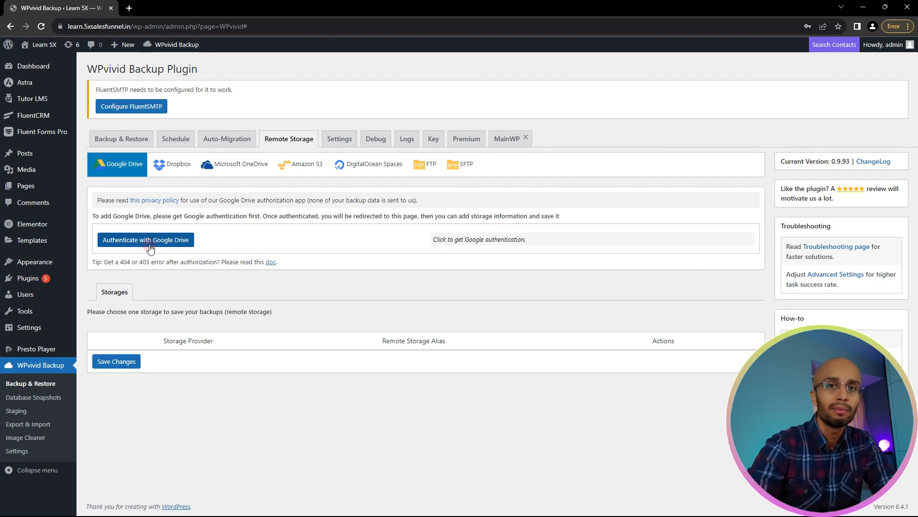
{"action": "left_click", "coordinate": [133, 144]}
{"action": "left_click", "coordinate": [132, 141]}
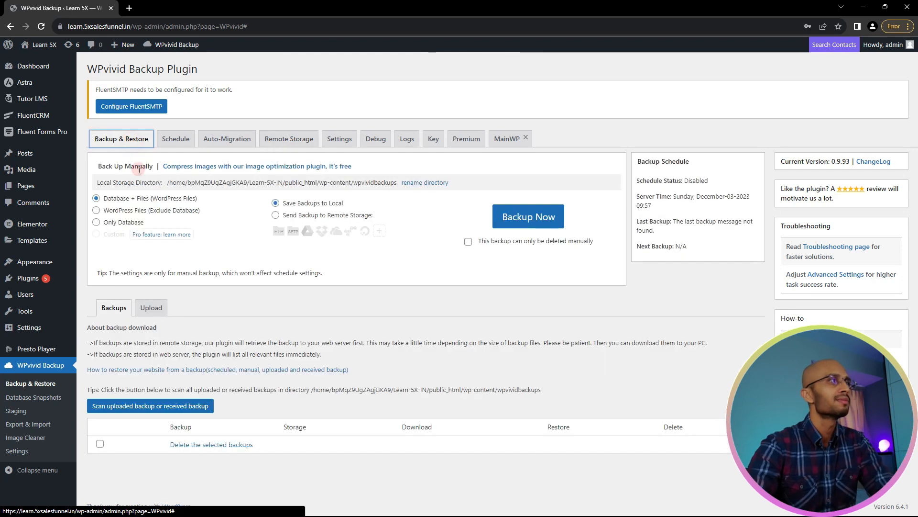
{"action": "left_click", "coordinate": [279, 144]}
{"action": "left_click", "coordinate": [383, 234]}
{"action": "left_click", "coordinate": [278, 213]}
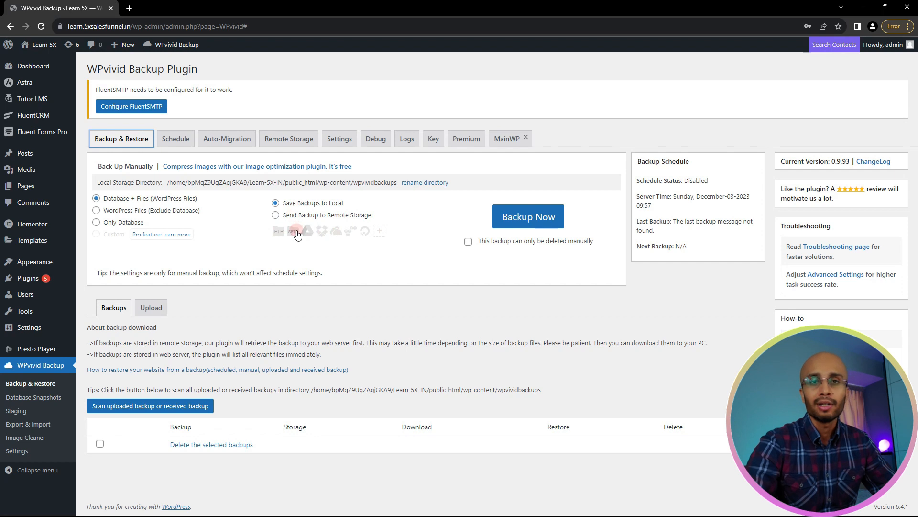
{"action": "left_click", "coordinate": [275, 215]}
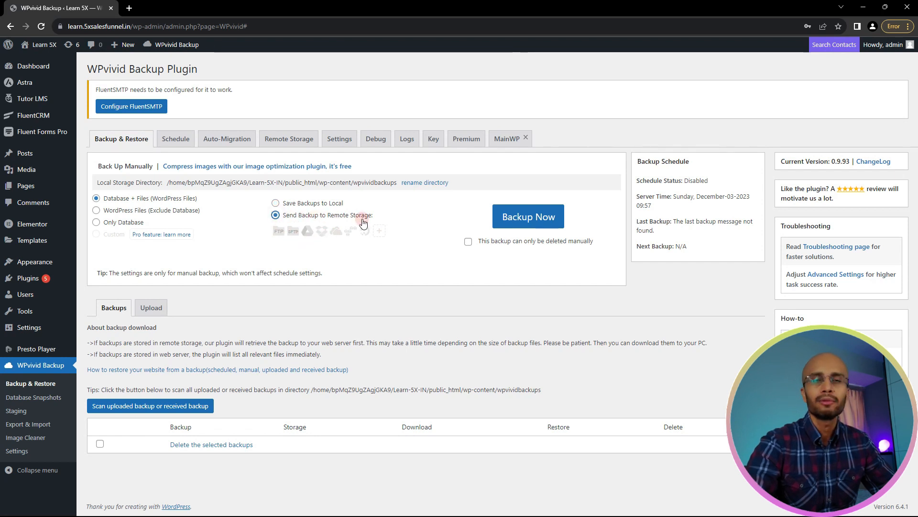
{"action": "left_click", "coordinate": [275, 203]}
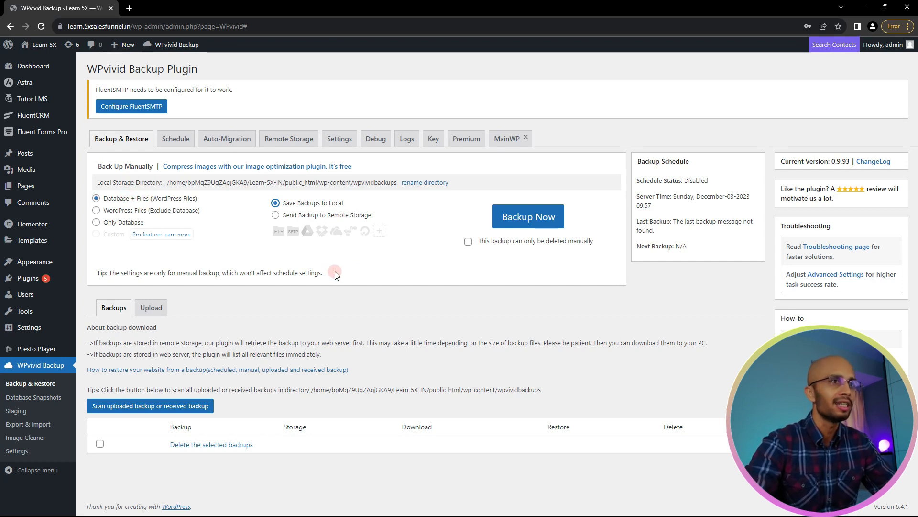
Run a manual backup of the database and WordPress files to local storage and open the backup's download listing.
{"action": "left_click", "coordinate": [529, 219]}
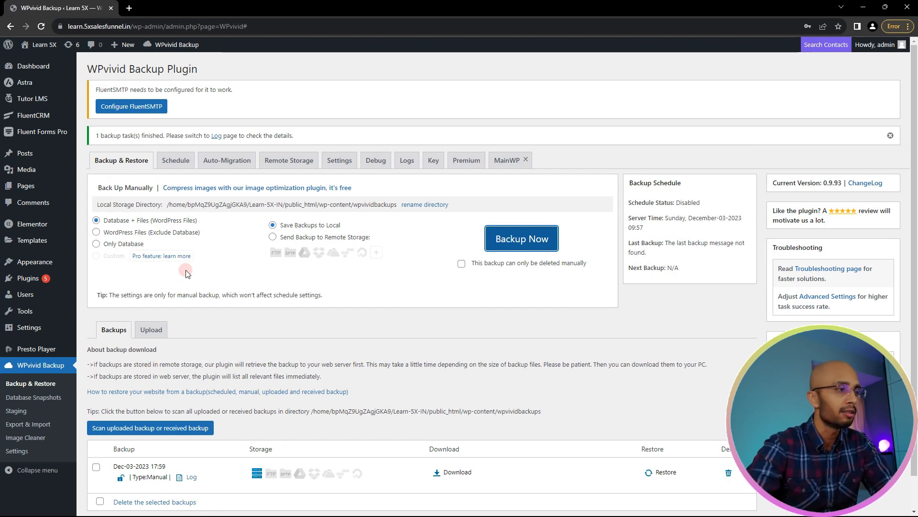
{"action": "scroll", "coordinate": [186, 274], "scroll_direction": "down", "scroll_amount": 1}
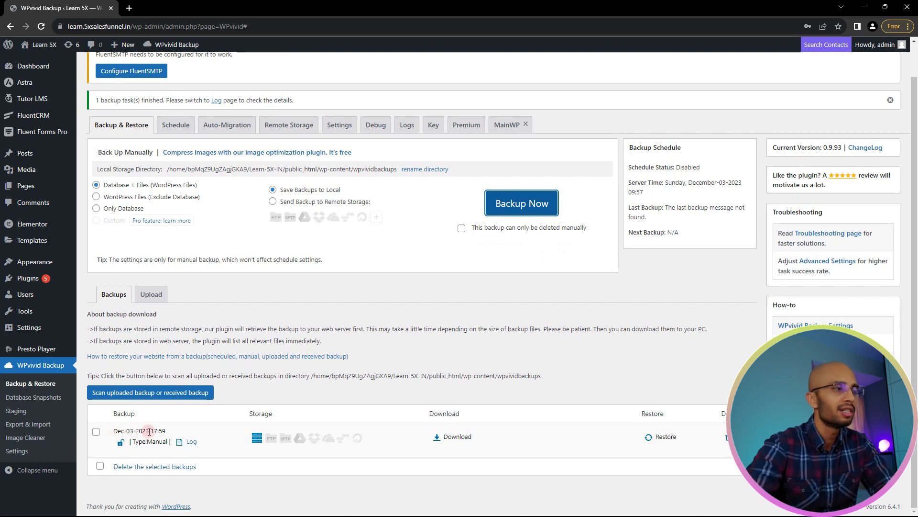
{"action": "left_click", "coordinate": [440, 437]}
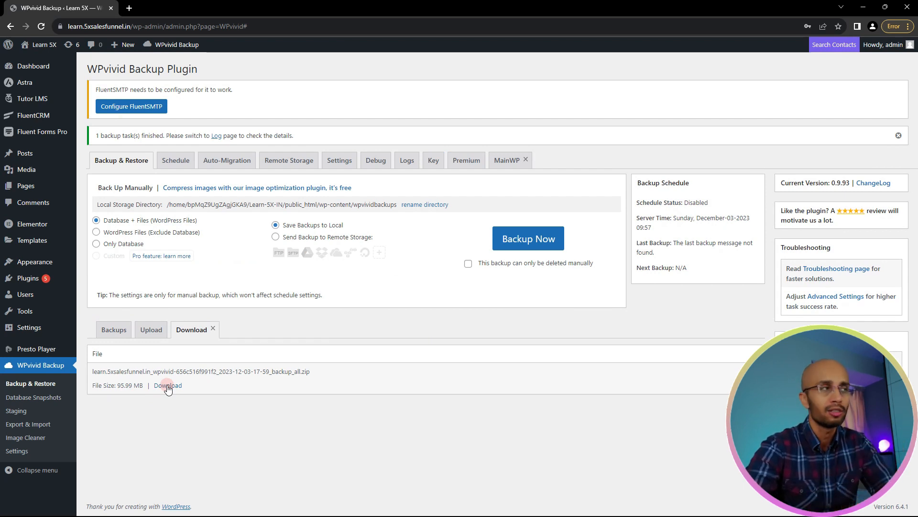
Return to the Backup & Restore page and open the restore view of the Dec-03-2023 17:59 backup.
{"action": "left_click", "coordinate": [142, 167]}
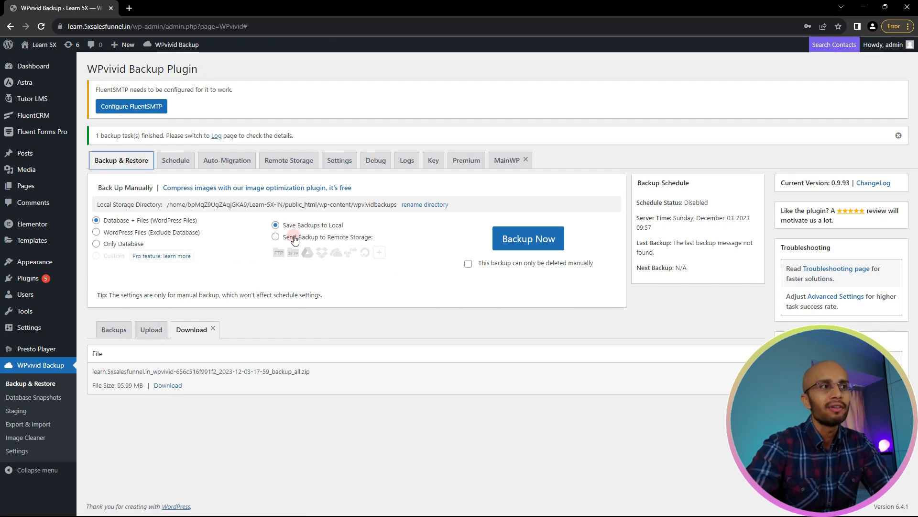
{"action": "left_click", "coordinate": [194, 351]}
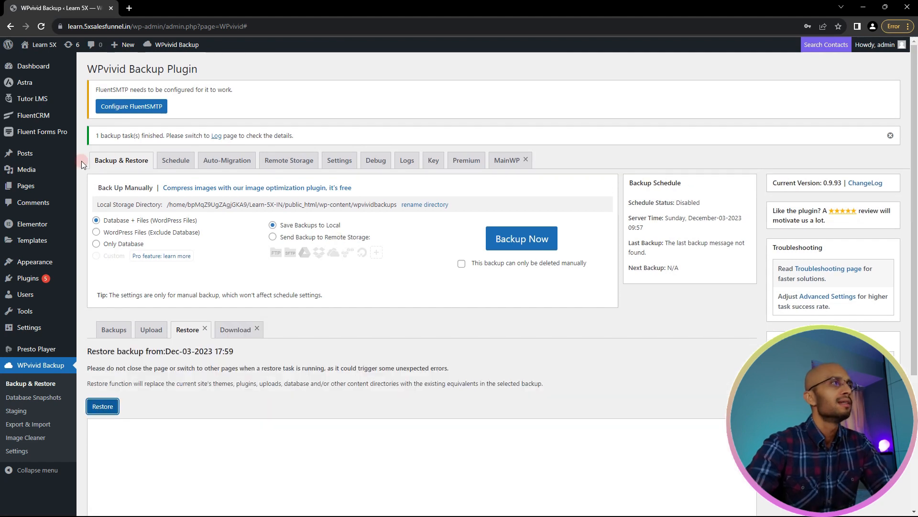
Open the plugin's backup schedule settings and enable the backup schedule.
{"action": "left_click", "coordinate": [175, 162]}
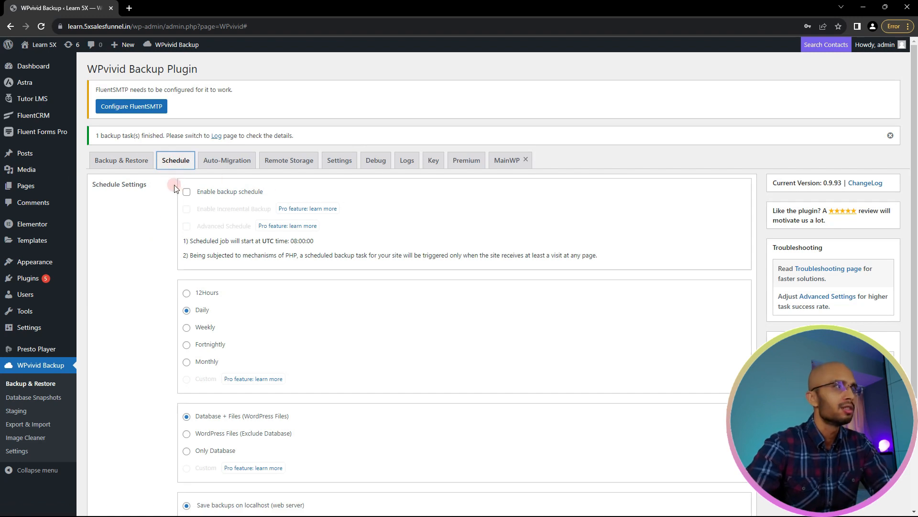
{"action": "left_click", "coordinate": [187, 192]}
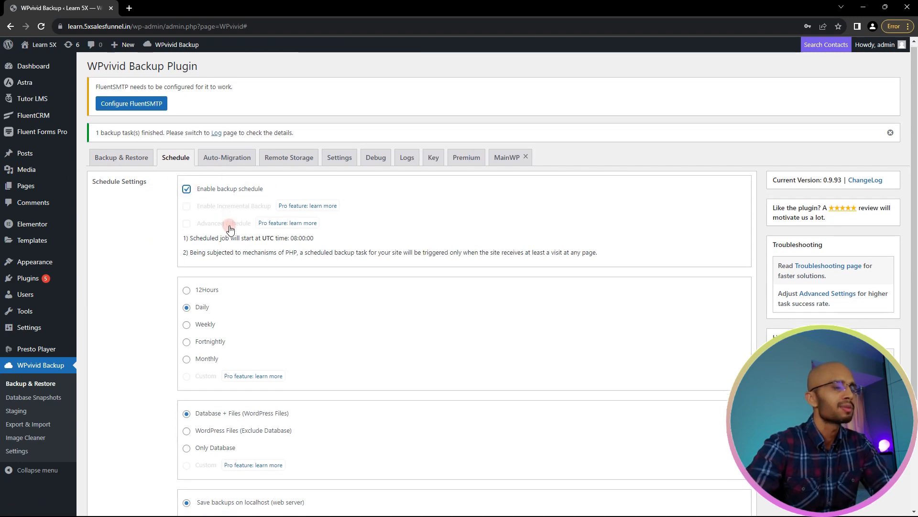
{"action": "scroll", "coordinate": [191, 206], "scroll_direction": "down", "scroll_amount": 2}
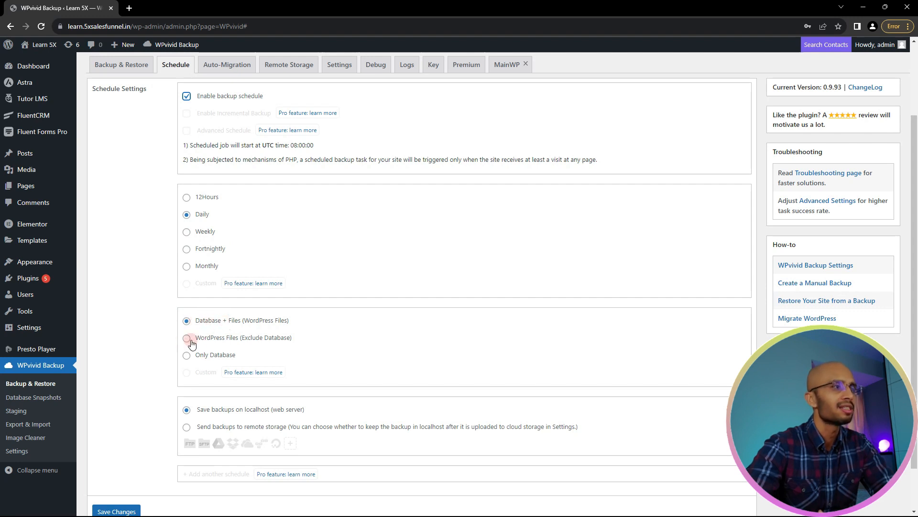
{"action": "scroll", "coordinate": [192, 354], "scroll_direction": "down", "scroll_amount": 1}
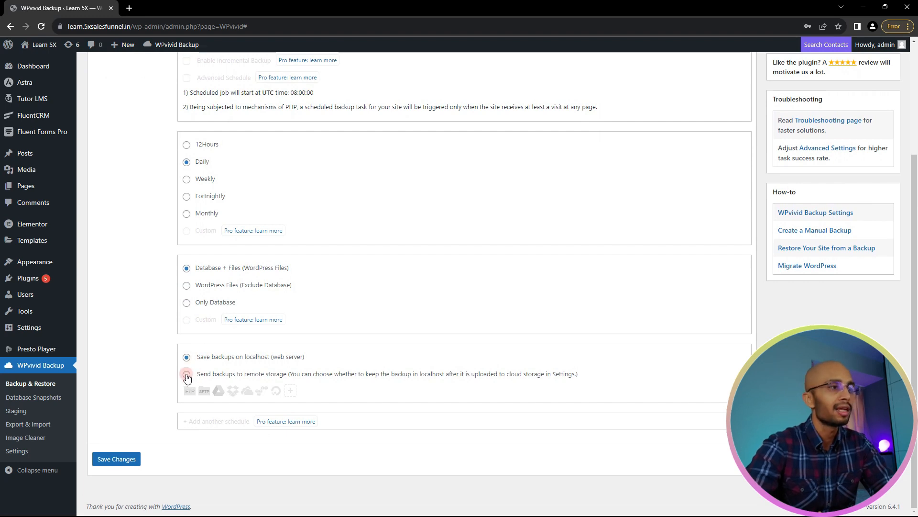
Try to send the scheduled backups to remote storage, and return to saving them on localhost.
{"action": "left_click", "coordinate": [186, 374]}
{"action": "left_click", "coordinate": [245, 390]}
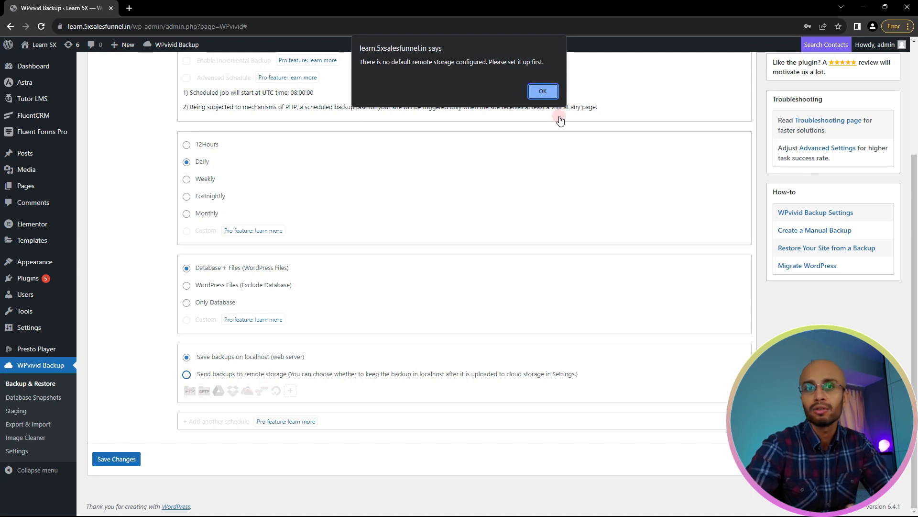
{"action": "left_click", "coordinate": [547, 98]}
{"action": "left_click", "coordinate": [187, 358]}
Review the daily Database + Files schedule stored on localhost and save the schedule changes.
{"action": "scroll", "coordinate": [103, 247], "scroll_direction": "up", "scroll_amount": 3}
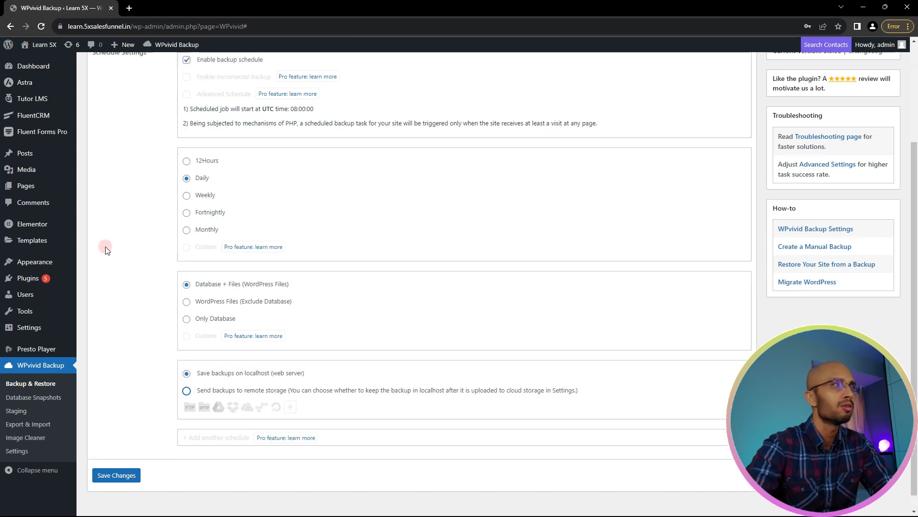
{"action": "scroll", "coordinate": [143, 239], "scroll_direction": "down", "scroll_amount": 2}
{"action": "scroll", "coordinate": [195, 294], "scroll_direction": "down", "scroll_amount": 1}
{"action": "scroll", "coordinate": [194, 294], "scroll_direction": "up", "scroll_amount": 3}
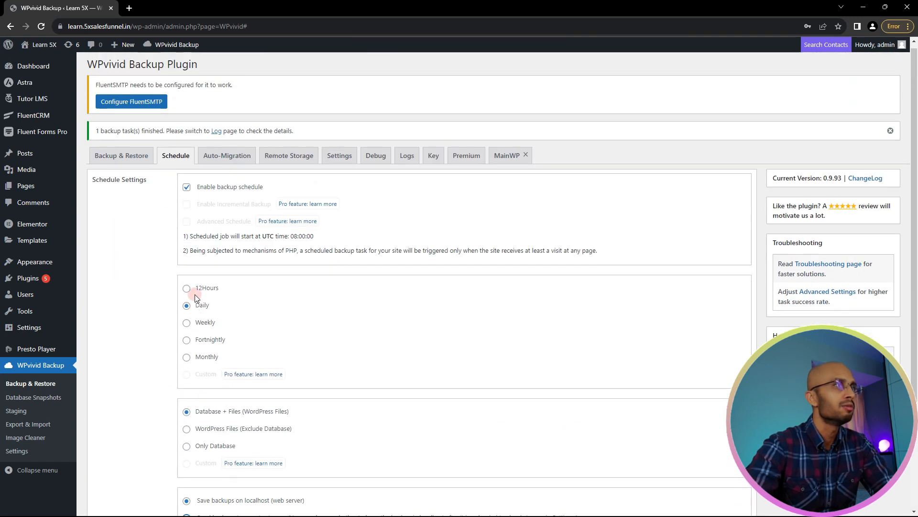
{"action": "scroll", "coordinate": [191, 313], "scroll_direction": "down", "scroll_amount": 3}
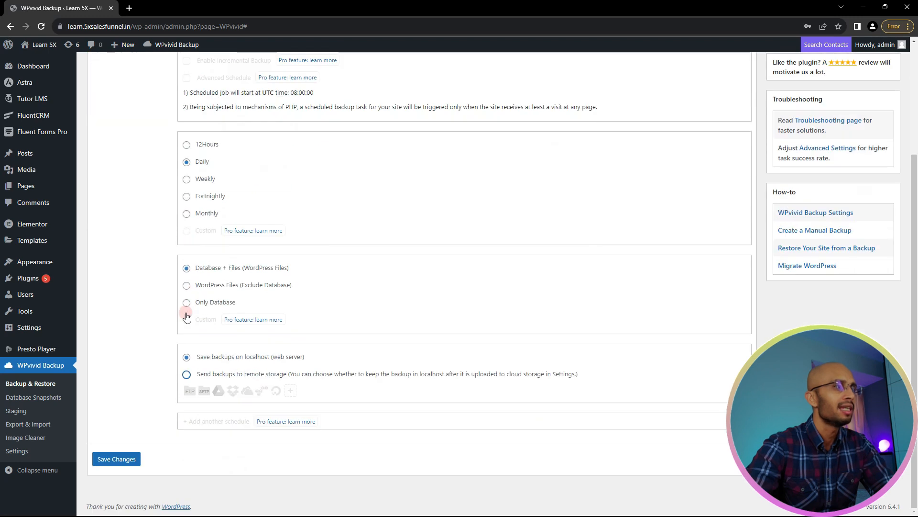
{"action": "left_click", "coordinate": [128, 458]}
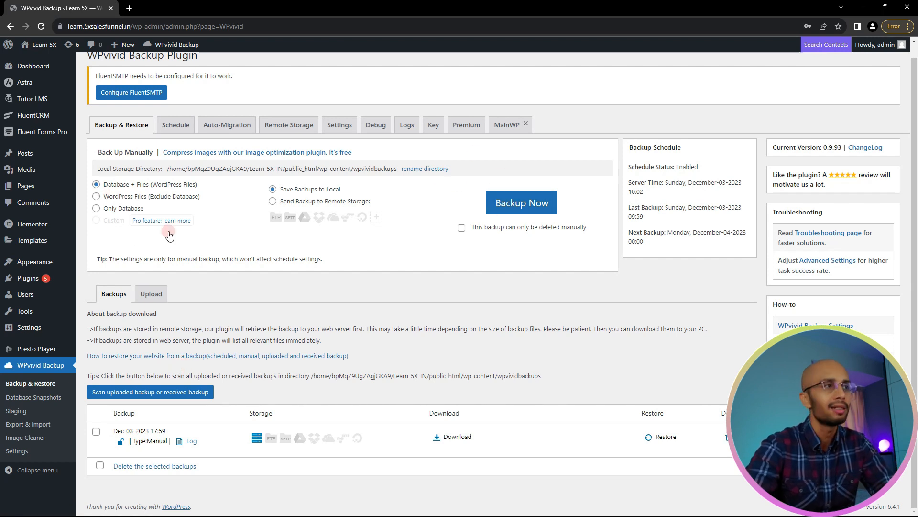
Check the saved schedule settings and return to the list of backups on the Backup & Restore page.
{"action": "left_click", "coordinate": [175, 125]}
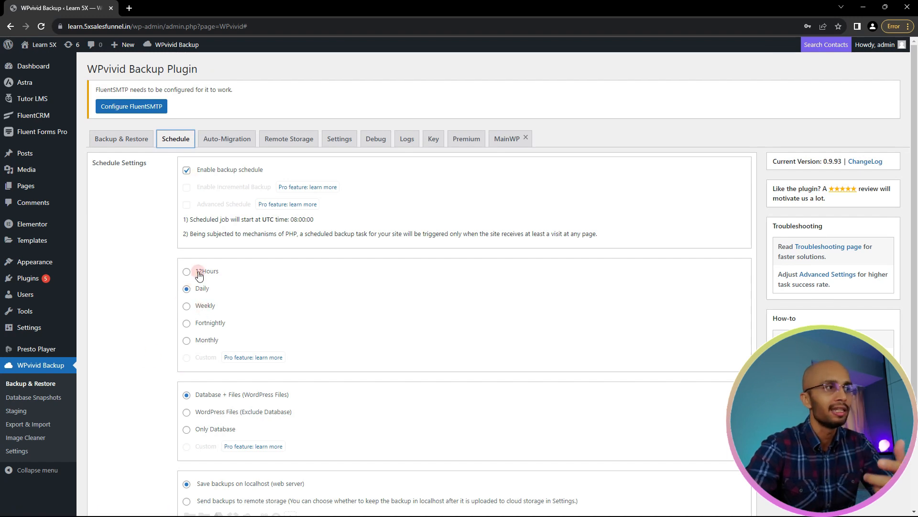
{"action": "left_click", "coordinate": [127, 138]}
{"action": "scroll", "coordinate": [206, 360], "scroll_direction": "down", "scroll_amount": 1}
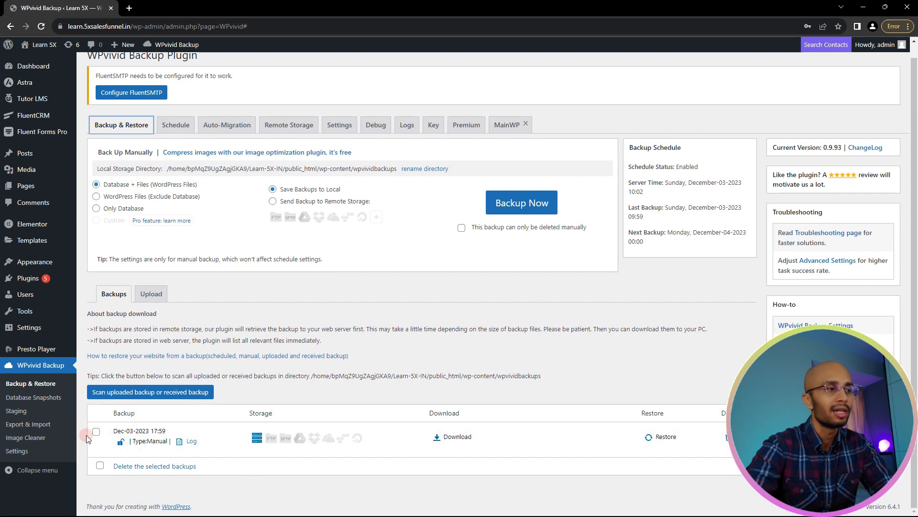
Restore the site from the Dec-03-2023 17:59 manual backup, confirming the restore and closing its completion dialog.
{"action": "left_click", "coordinate": [659, 439]}
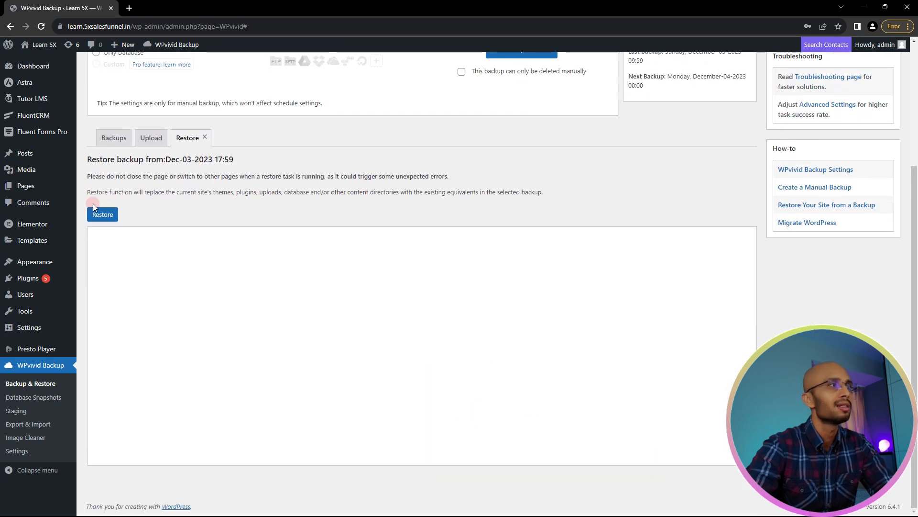
{"action": "left_click", "coordinate": [102, 215]}
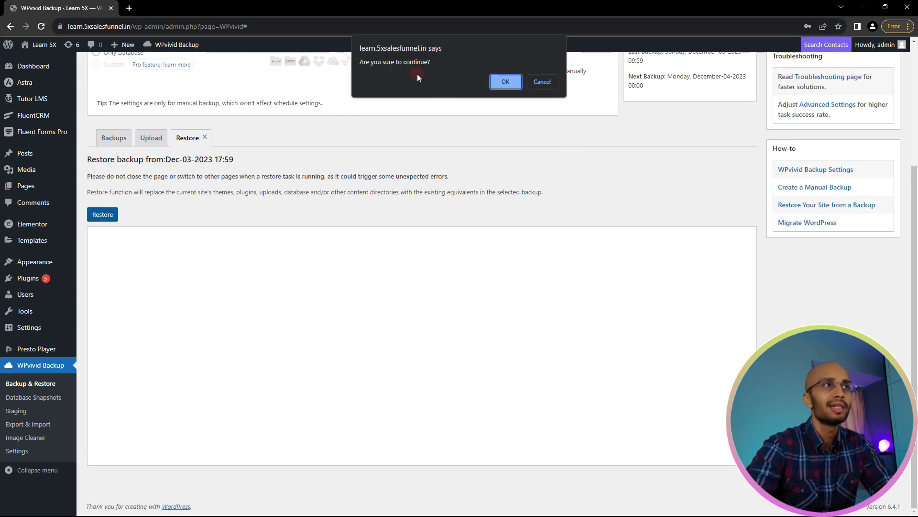
{"action": "left_click", "coordinate": [501, 83]}
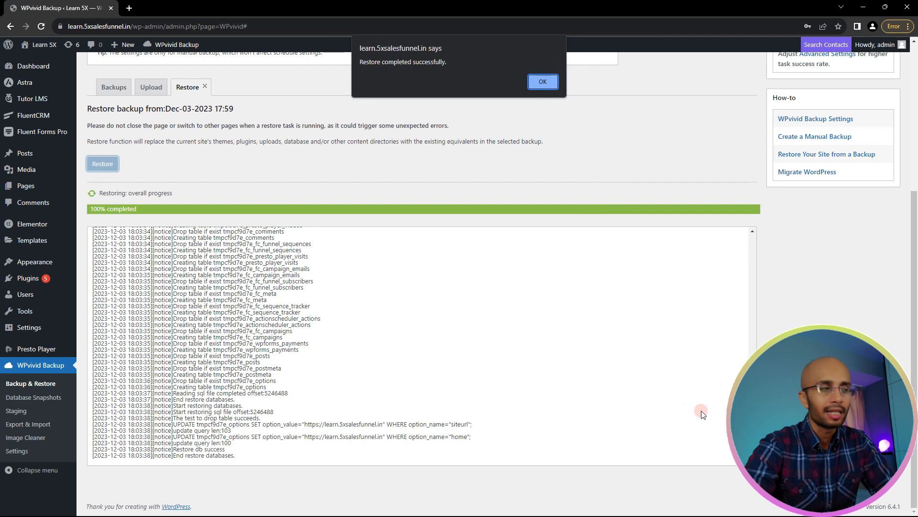
{"action": "left_click", "coordinate": [544, 83]}
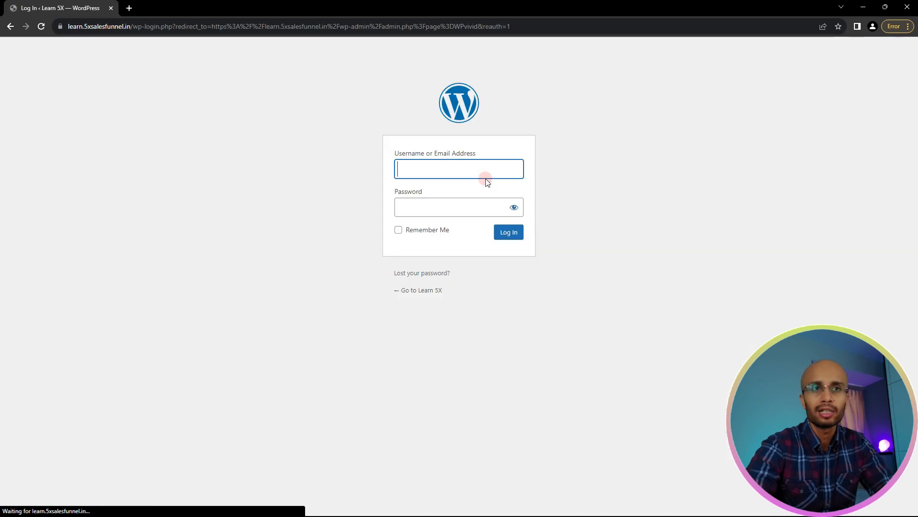
Log back in to the WordPress dashboard and view the site's front end in a new browser tab.
{"action": "left_click", "coordinate": [502, 230]}
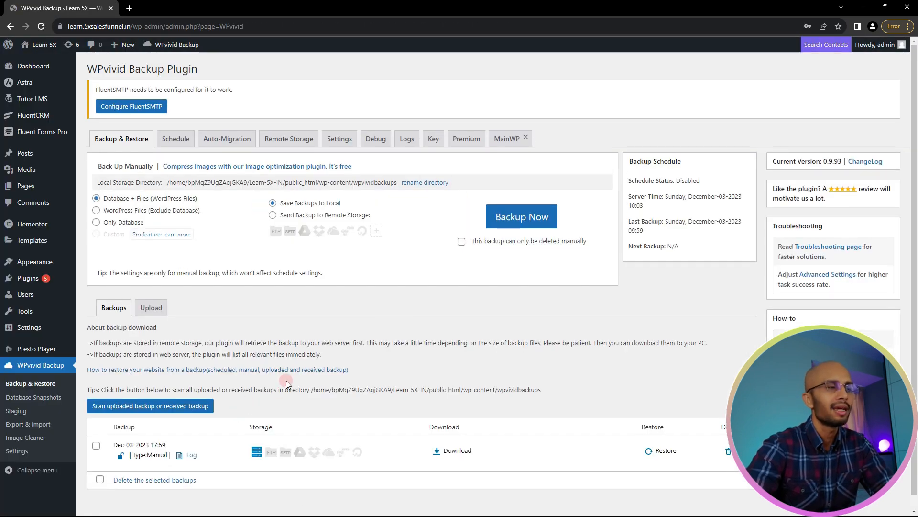
{"action": "middle_click", "coordinate": [32, 61]}
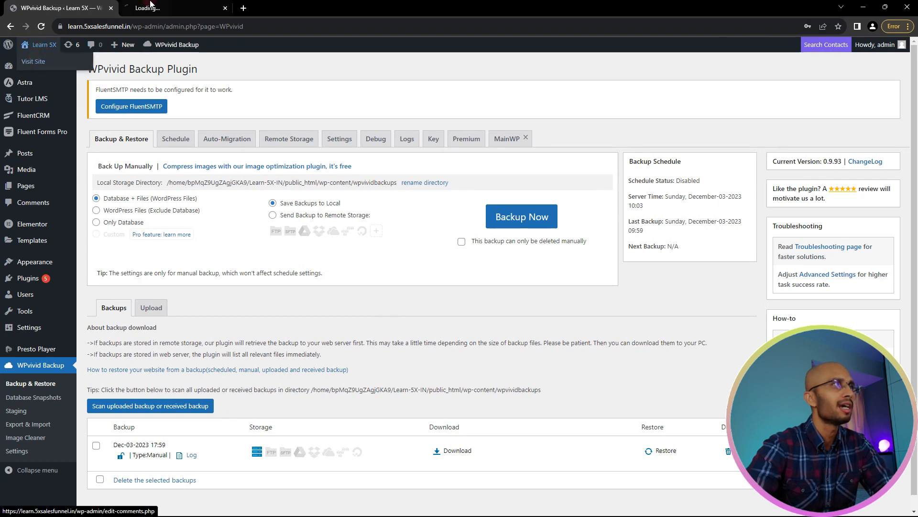
{"action": "left_click", "coordinate": [150, 6]}
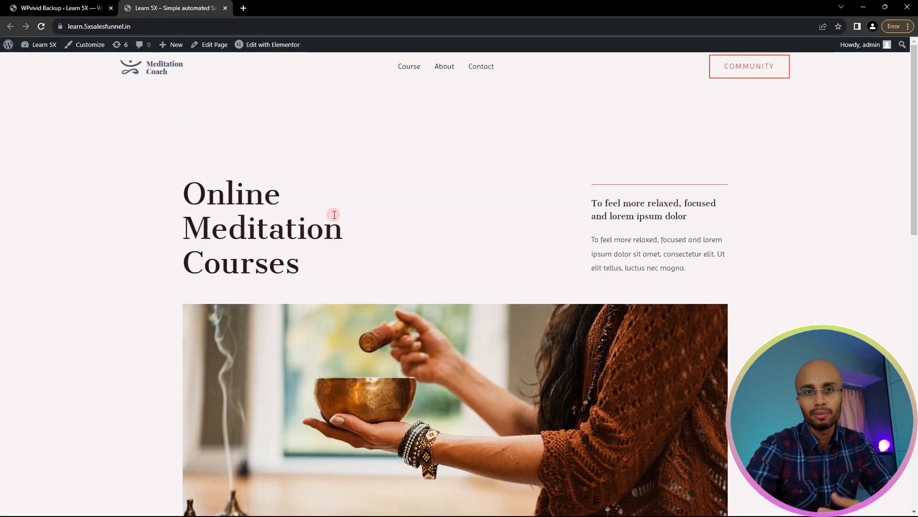